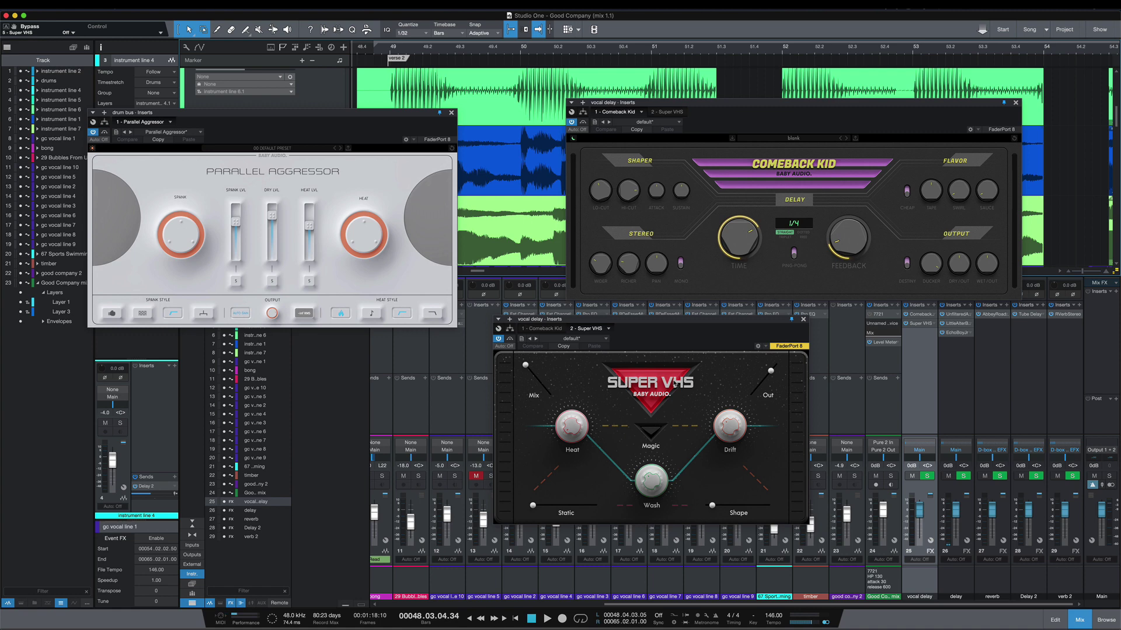
Close the floating Super VHS, Parallel Aggressor and Comeback Kid plugin windows
left_click(804, 320)
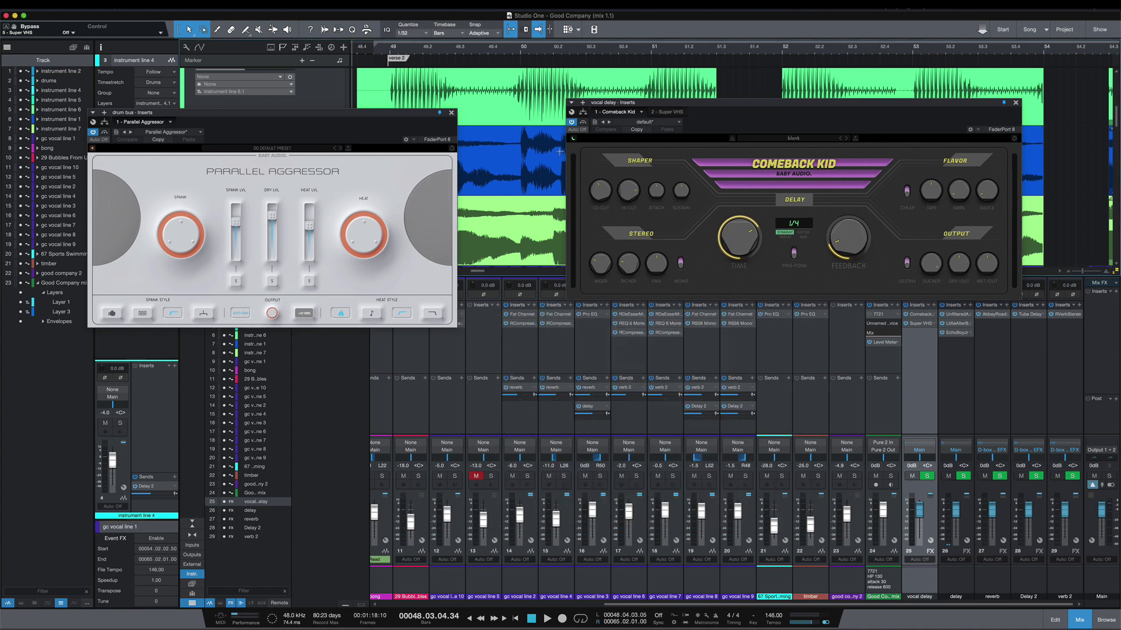
left_click(451, 113)
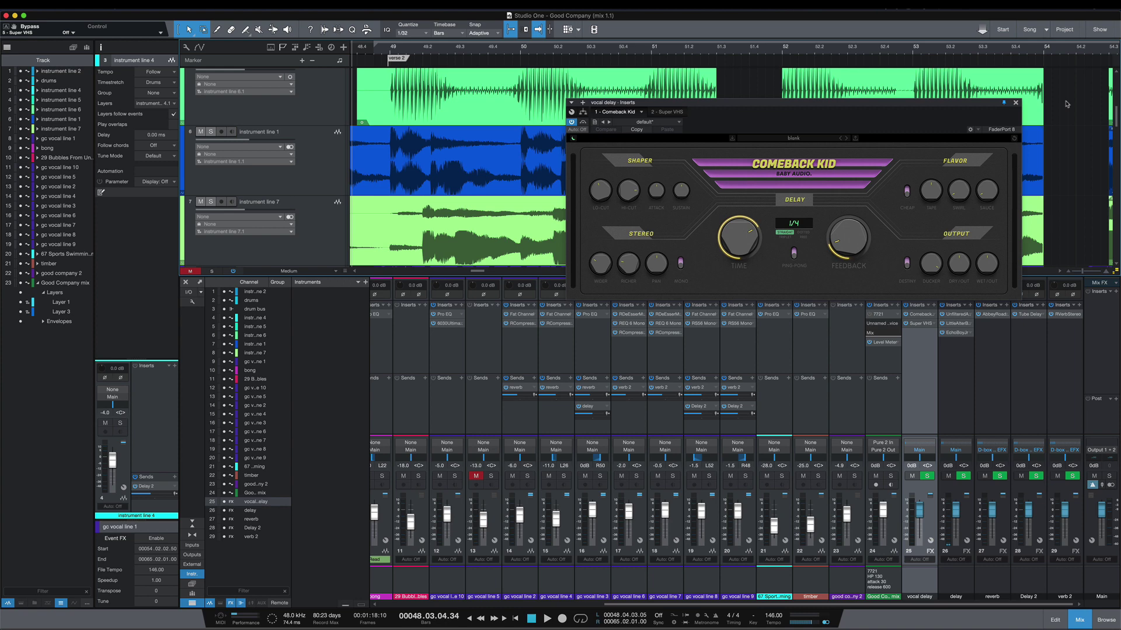
left_click(1016, 102)
Open the Parallel Aggressor insert on the drum bus and move its window over the mixer and arrangement
scroll(771, 363, "left", 10)
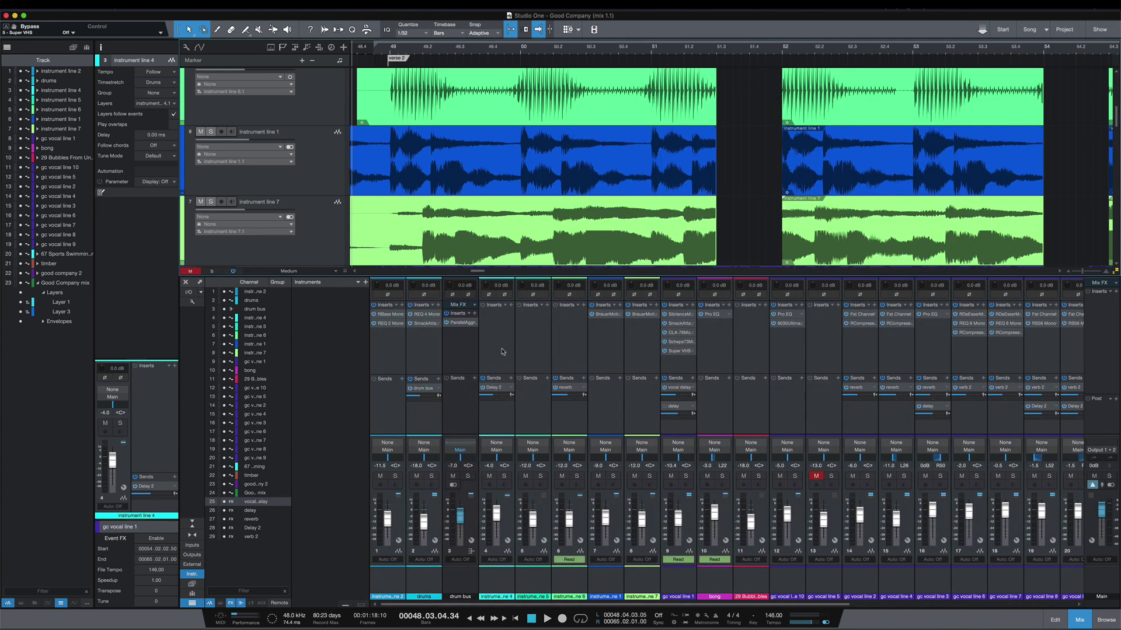
left_click(464, 323)
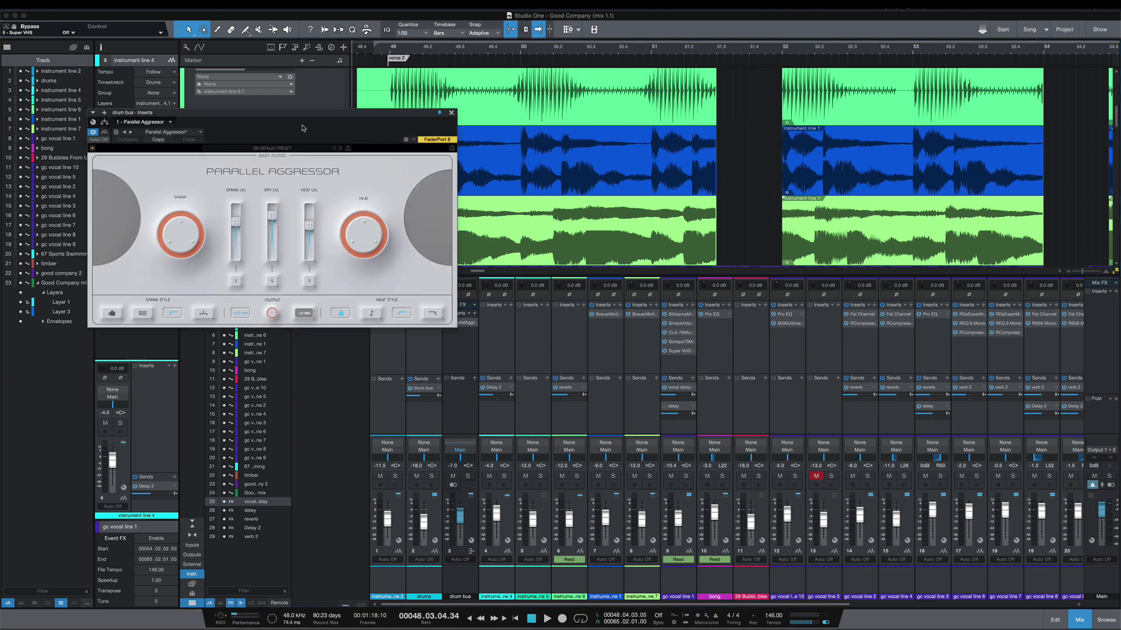
left_click_drag(309, 113, 733, 255)
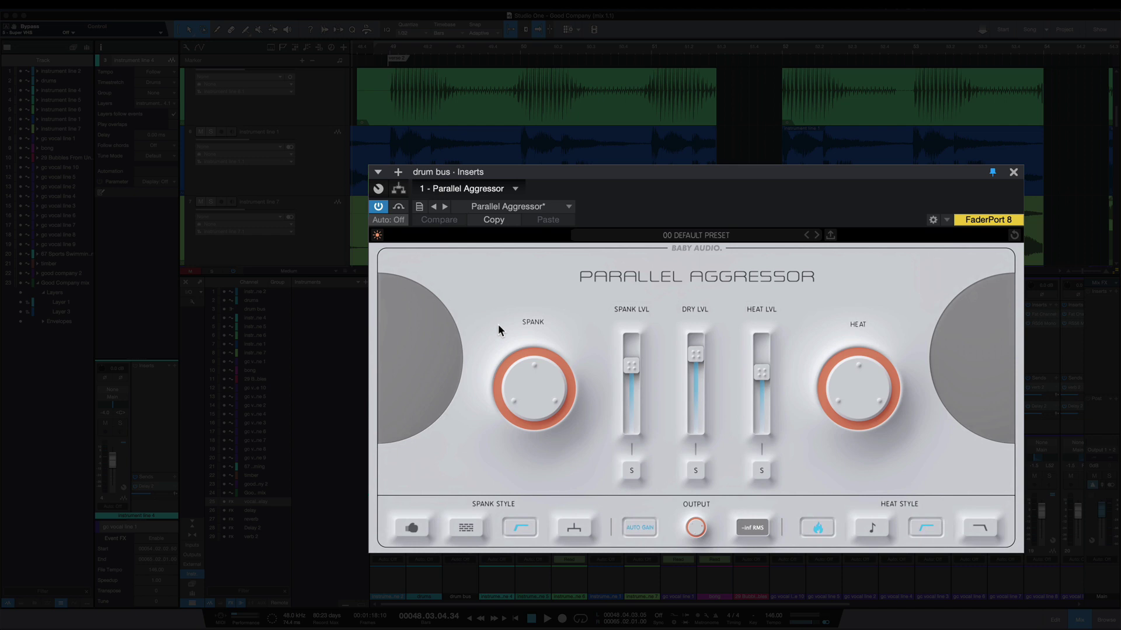
mouse_move(534, 389)
mouse_move(884, 383)
Place the playback position near the end of bar 7, just before the drums enter
scroll(525, 111, "left", 5)
key("w")
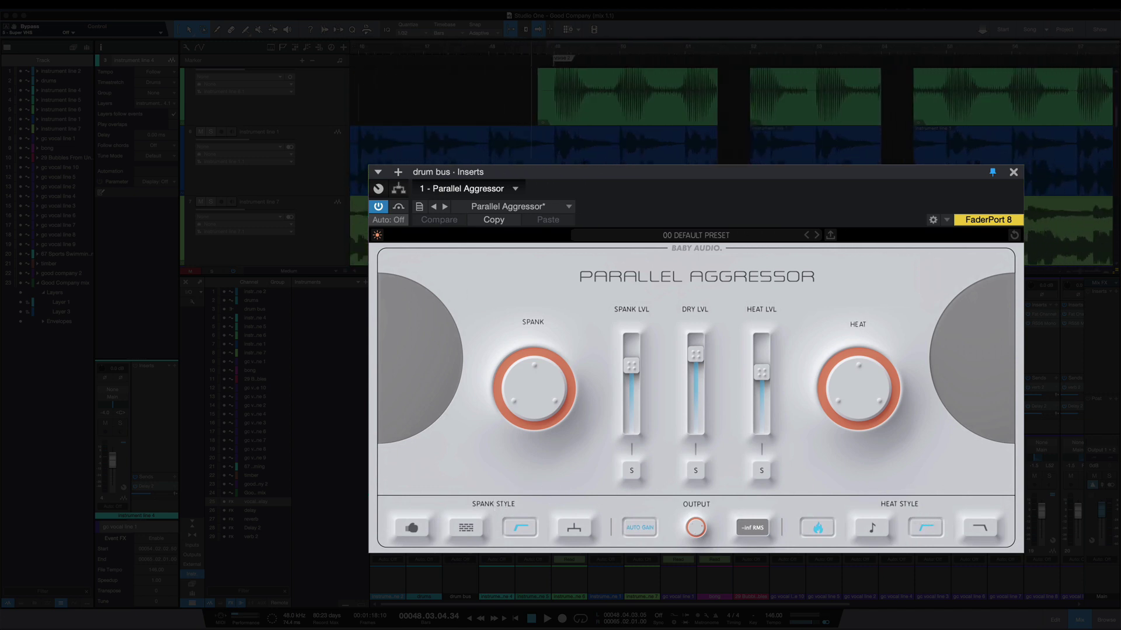
key("w")
key("w")
key("w")
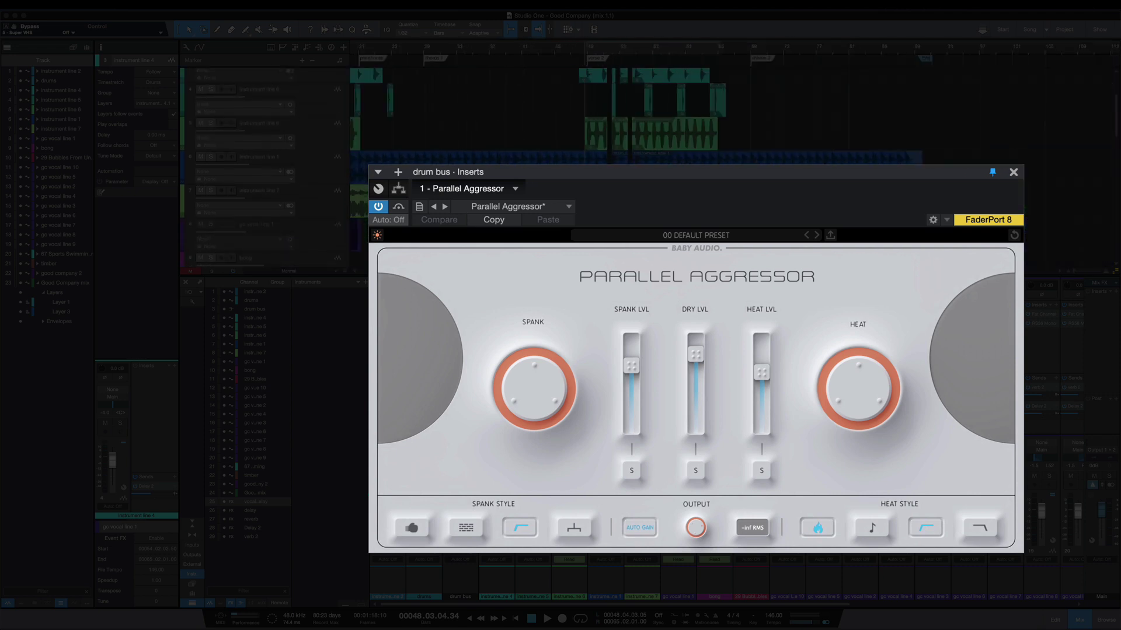
scroll(618, 164, "up", 1)
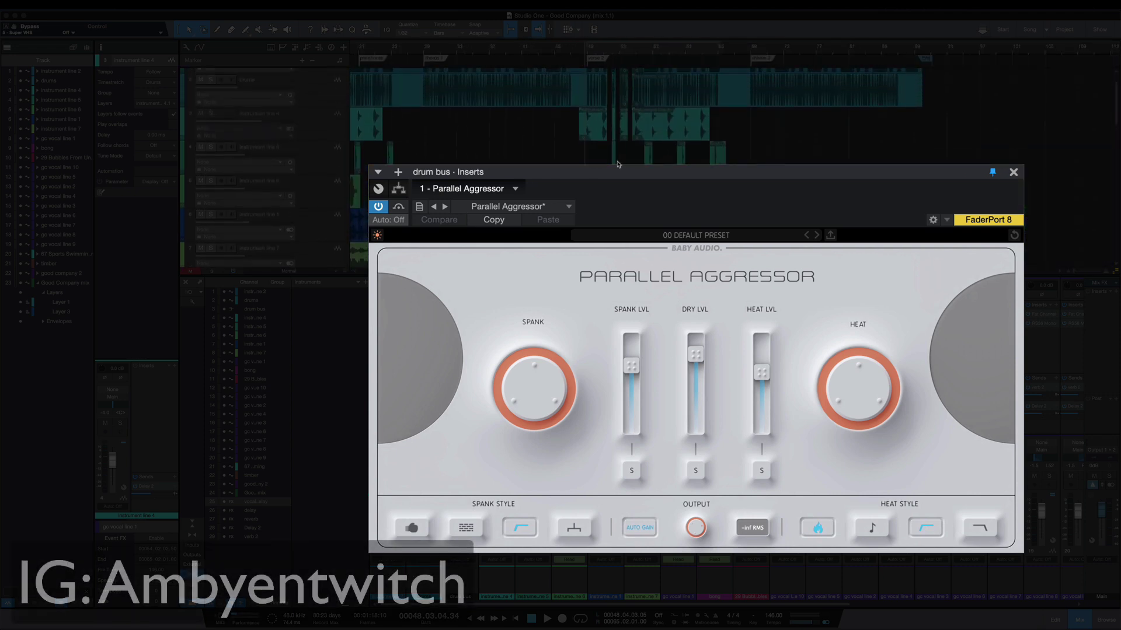
scroll(617, 164, "up", 1)
scroll(617, 165, "left", 2)
scroll(617, 164, "left", 6)
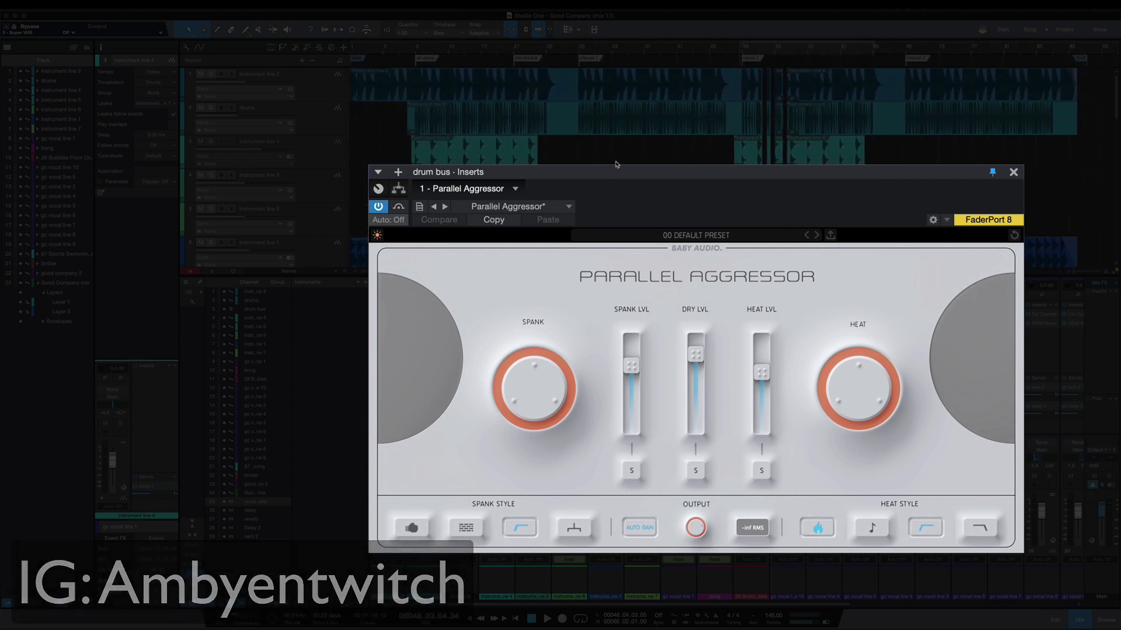
left_click(405, 142)
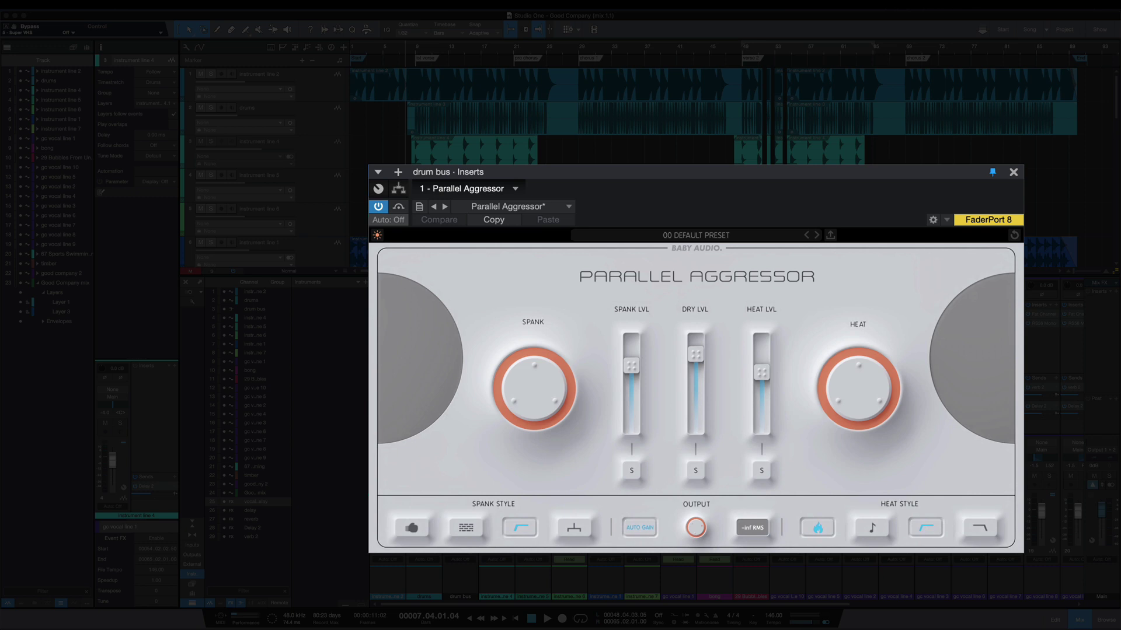
Play the song from bar 7 and compare the drums with Parallel Aggressor bypassed and active, then stop playback
key("space")
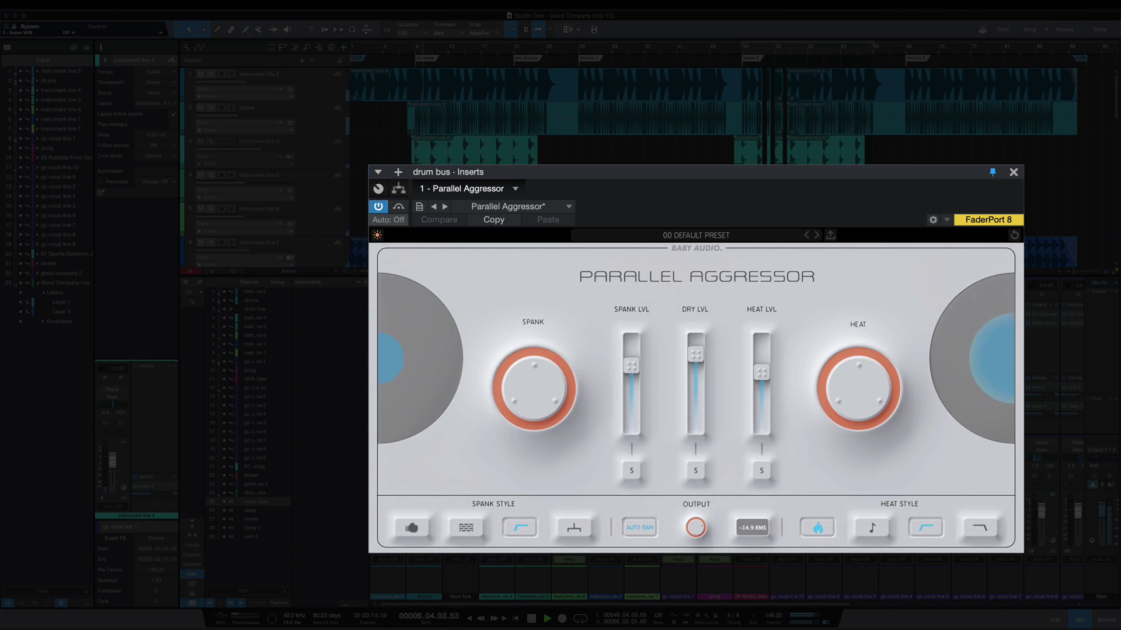
left_click(399, 208)
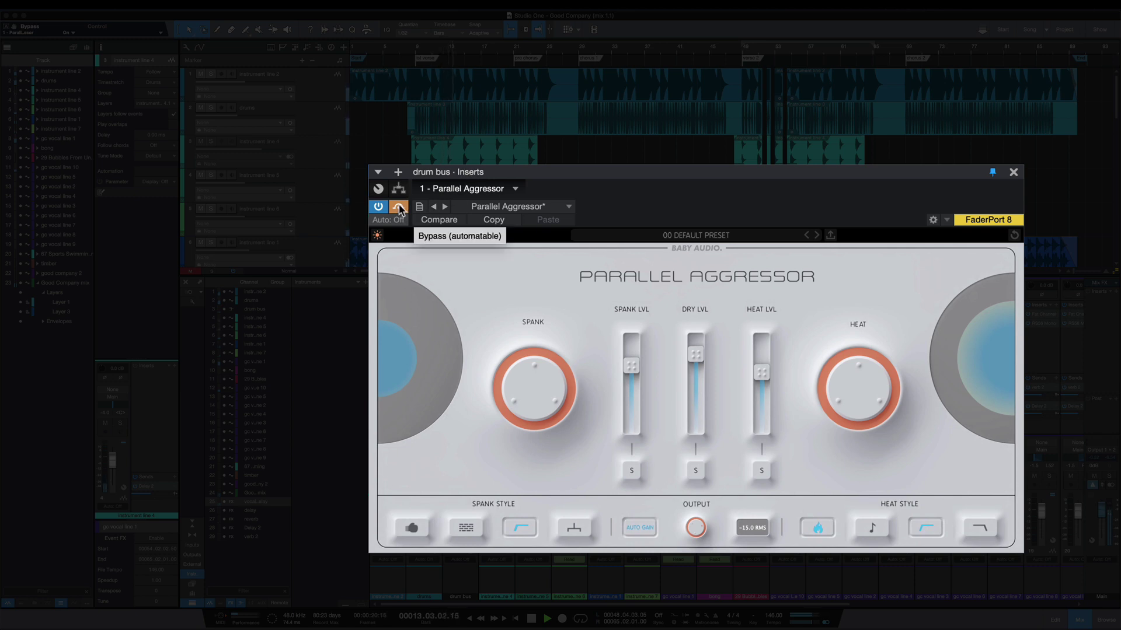
left_click(399, 207)
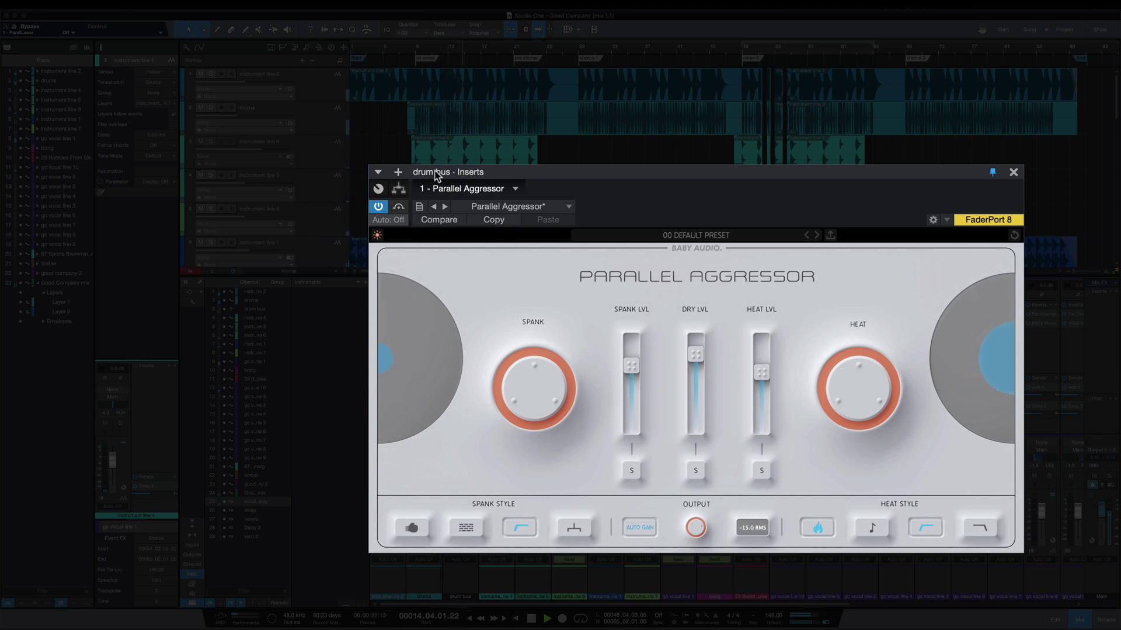
key("space")
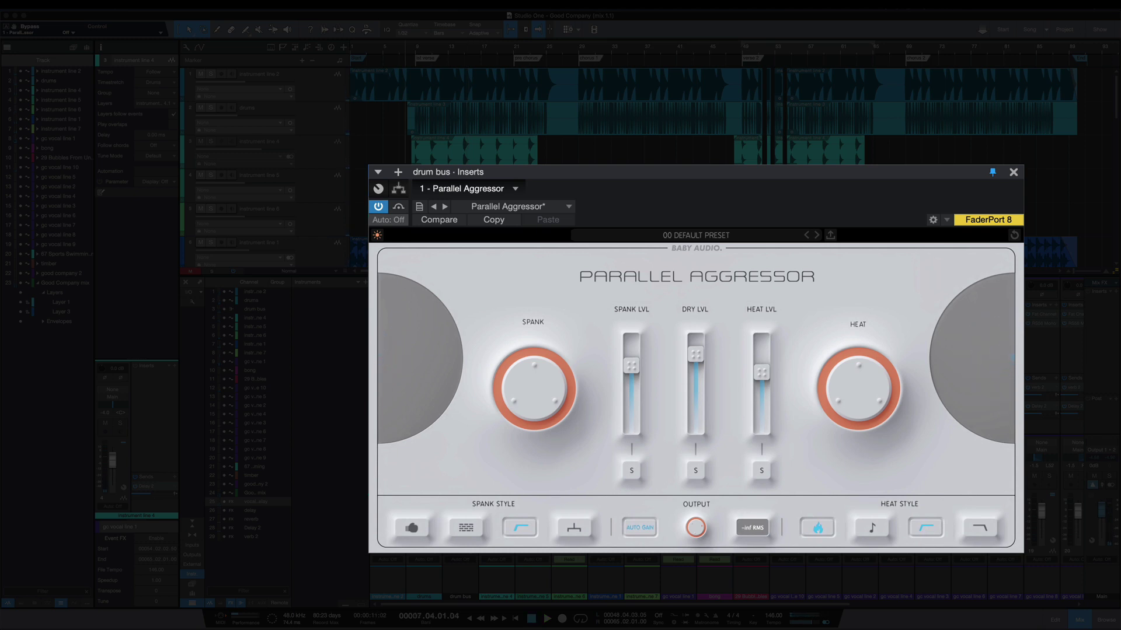
Mute the gc vocal line 1 and gc vocal line 10 tracks
scroll(264, 161, "down", 5)
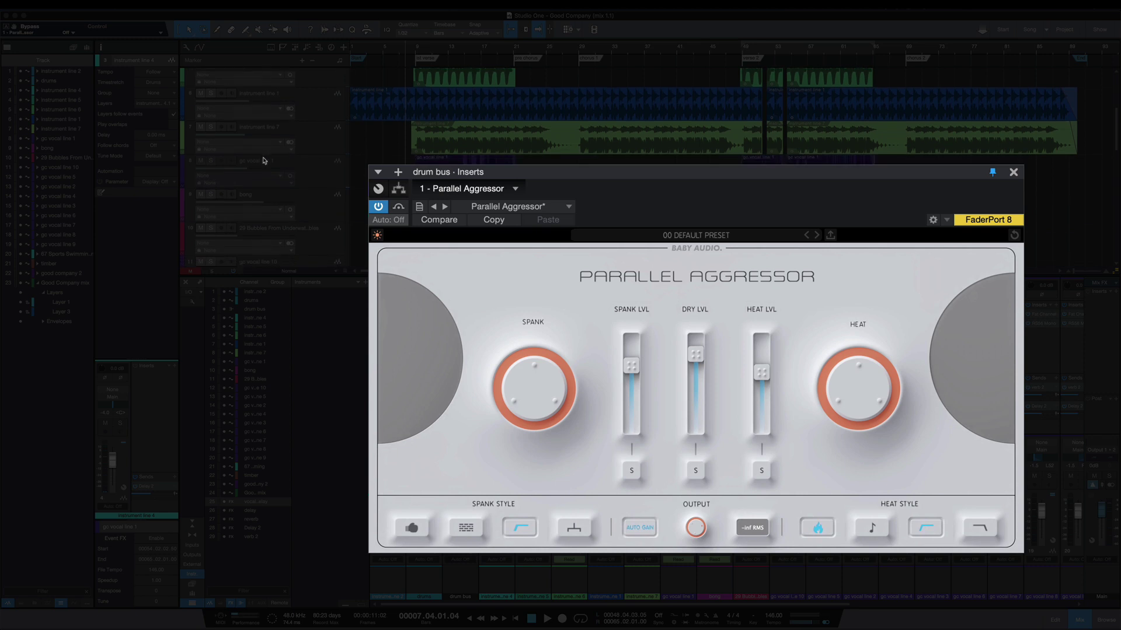
left_click(200, 161)
scroll(201, 199, "down", 1)
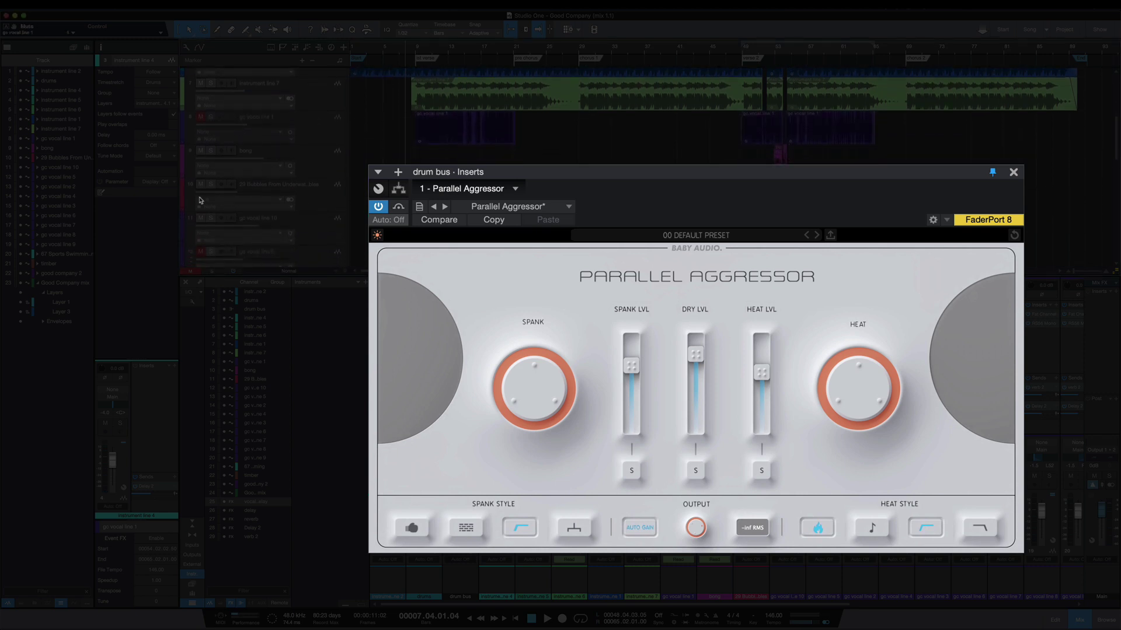
scroll(264, 161, "up", 1)
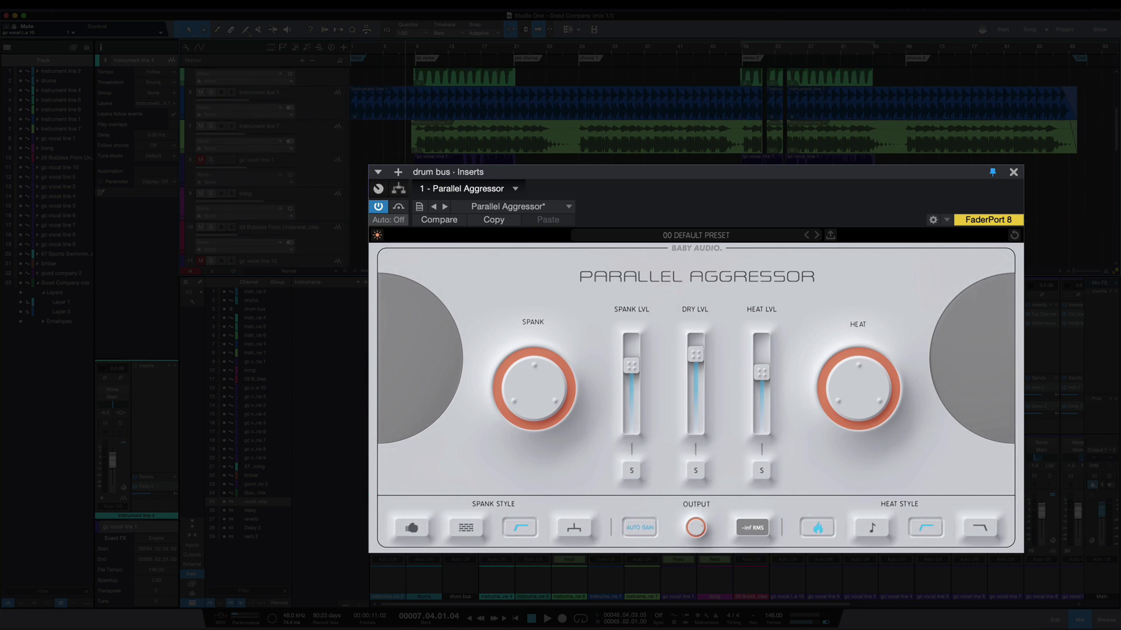
Play the section with the vocals muted and switch Parallel Aggressor's bypass on and off to compare the drum sound
key("space")
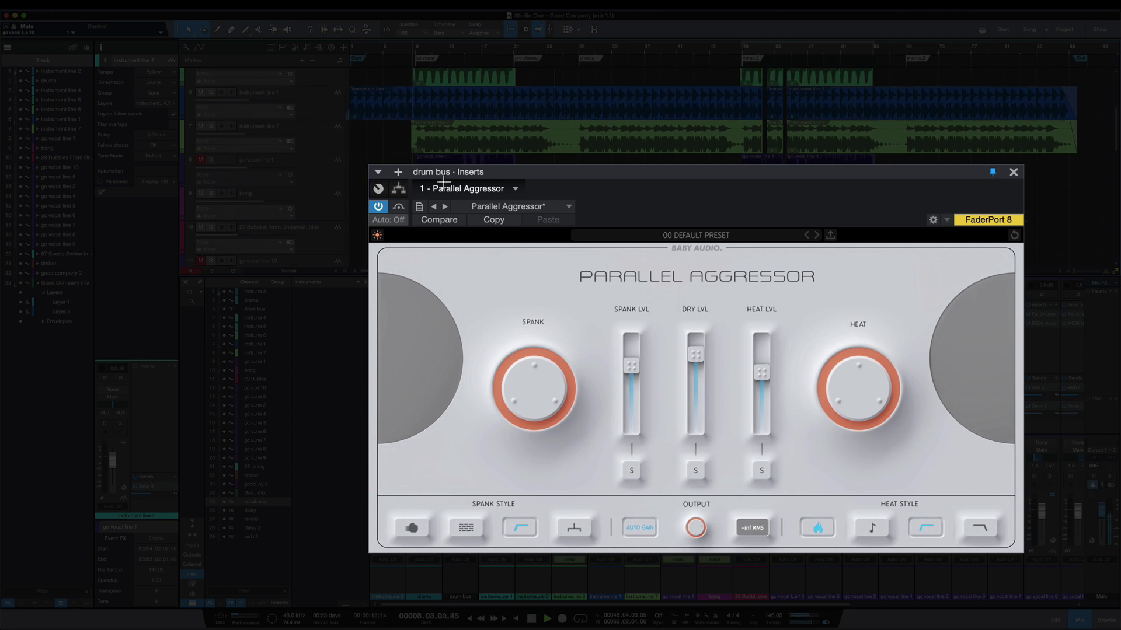
left_click(399, 207)
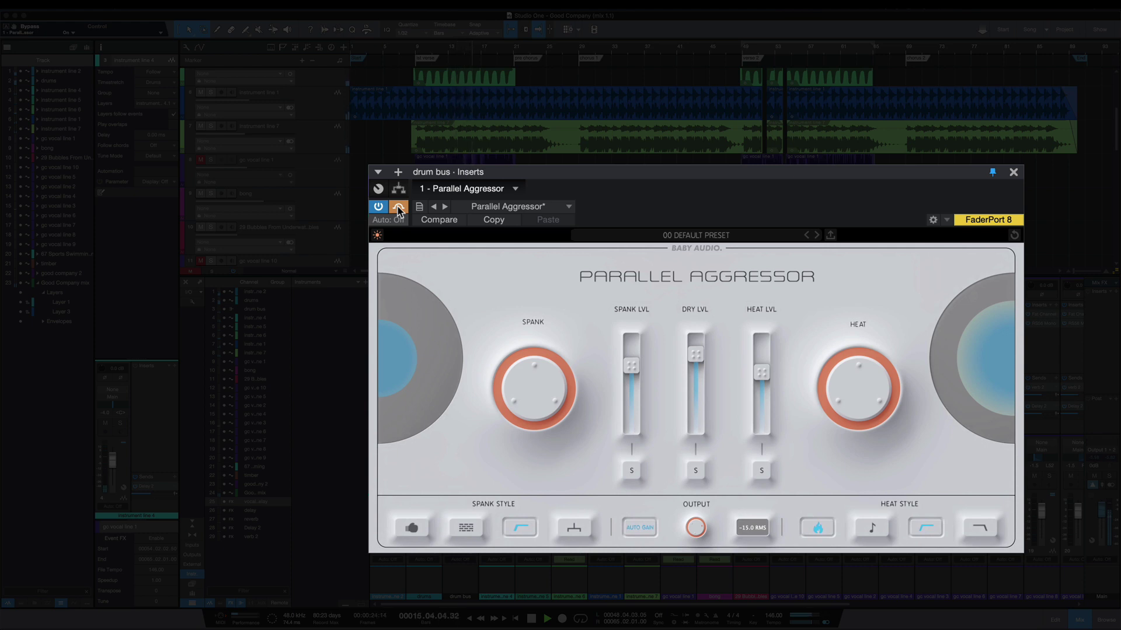
left_click(399, 207)
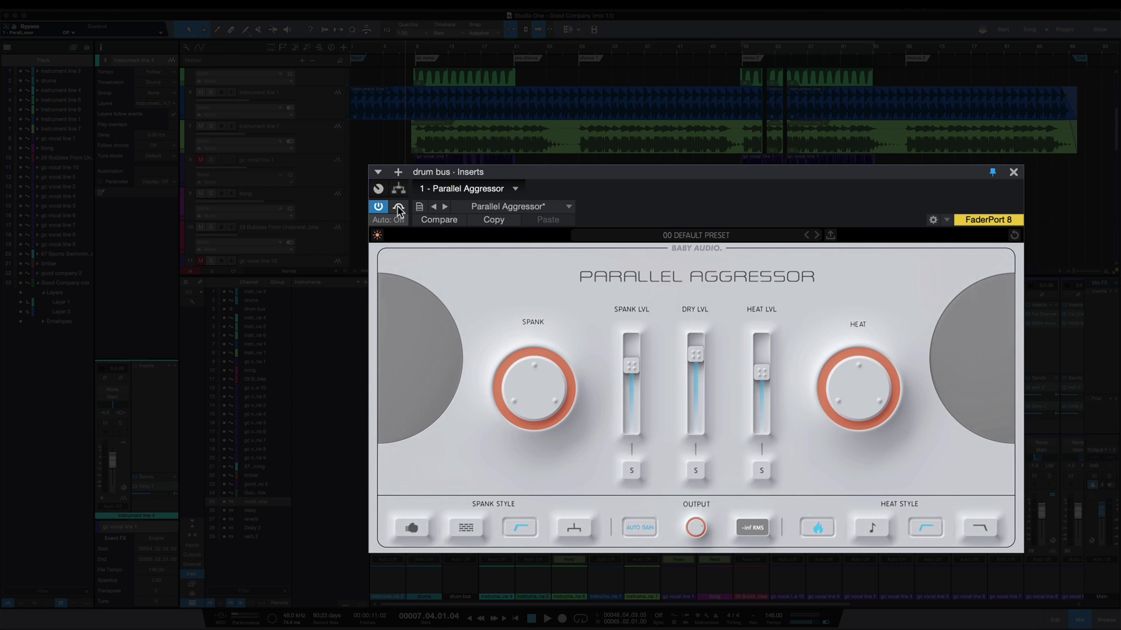
Close Parallel Aggressor and open the Super VHS insert on the gc vocal line 1 channel
left_click(1013, 172)
scroll(767, 326, "right", 10)
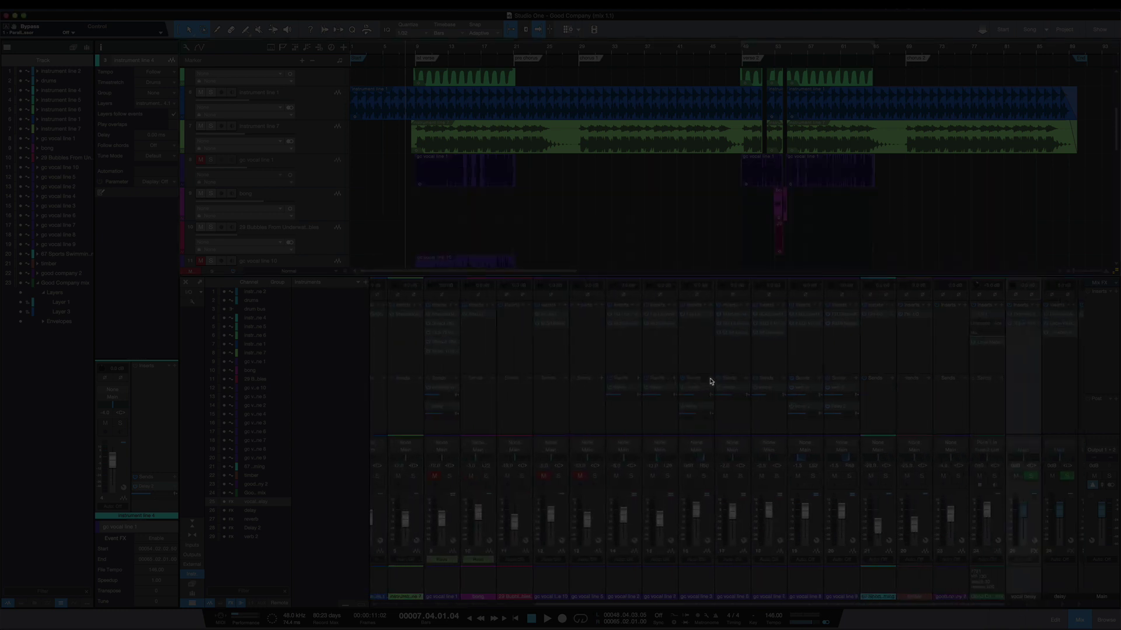
scroll(706, 354, "left", 5)
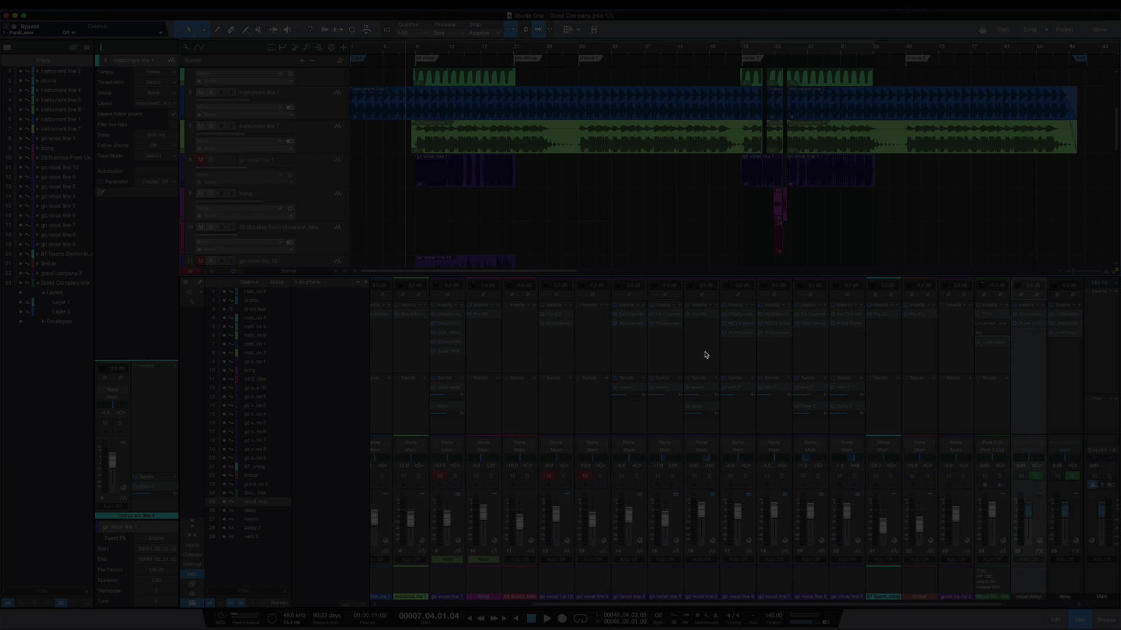
scroll(700, 354, "left", 3)
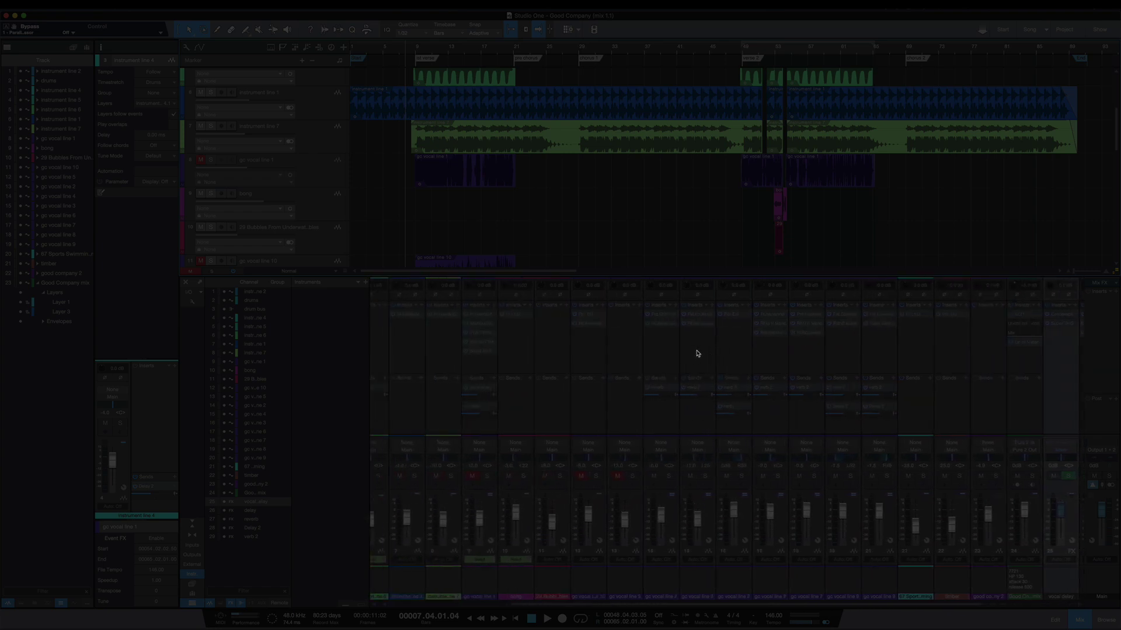
left_click(559, 353)
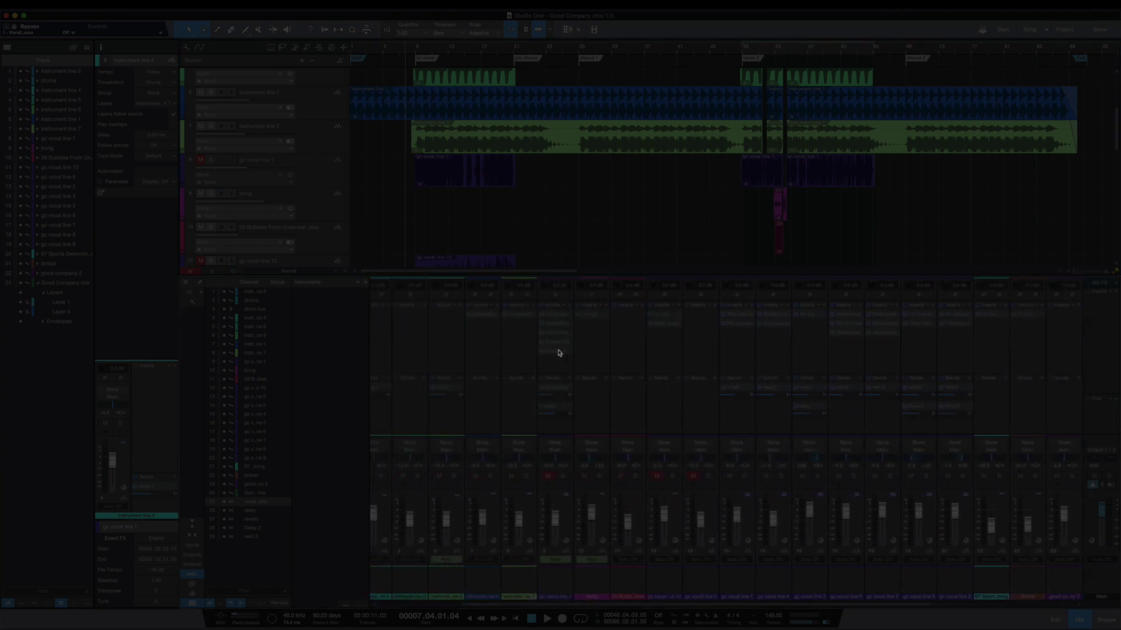
double_click(559, 352)
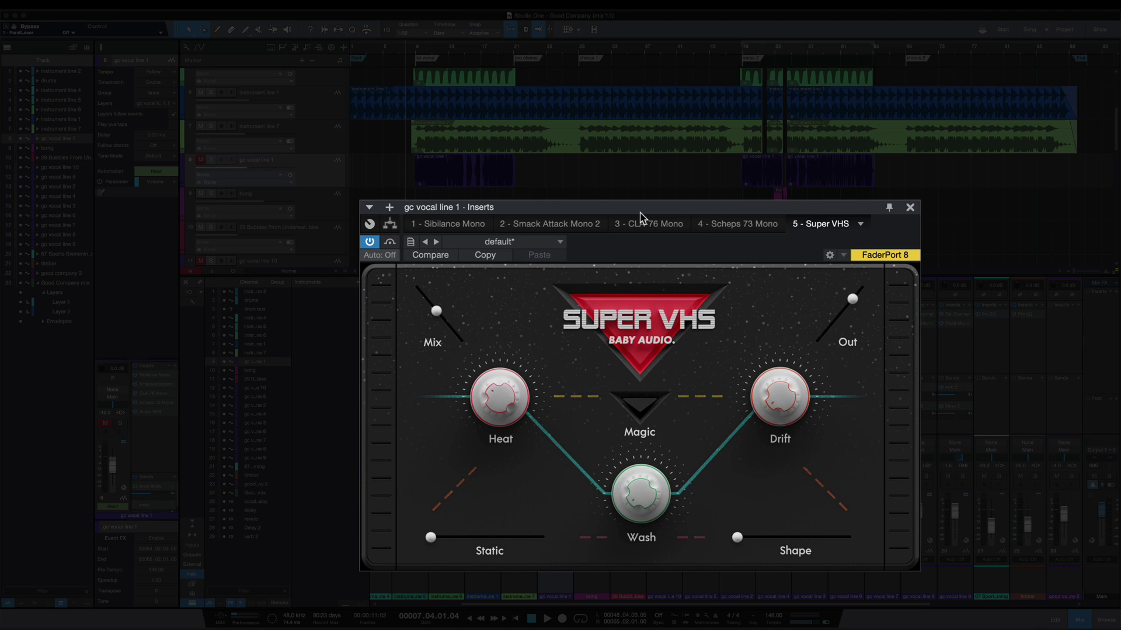
Place the playback position in bar 48, just before verse 2, and unmute gc vocal line 1
left_click(739, 173)
left_click(200, 159)
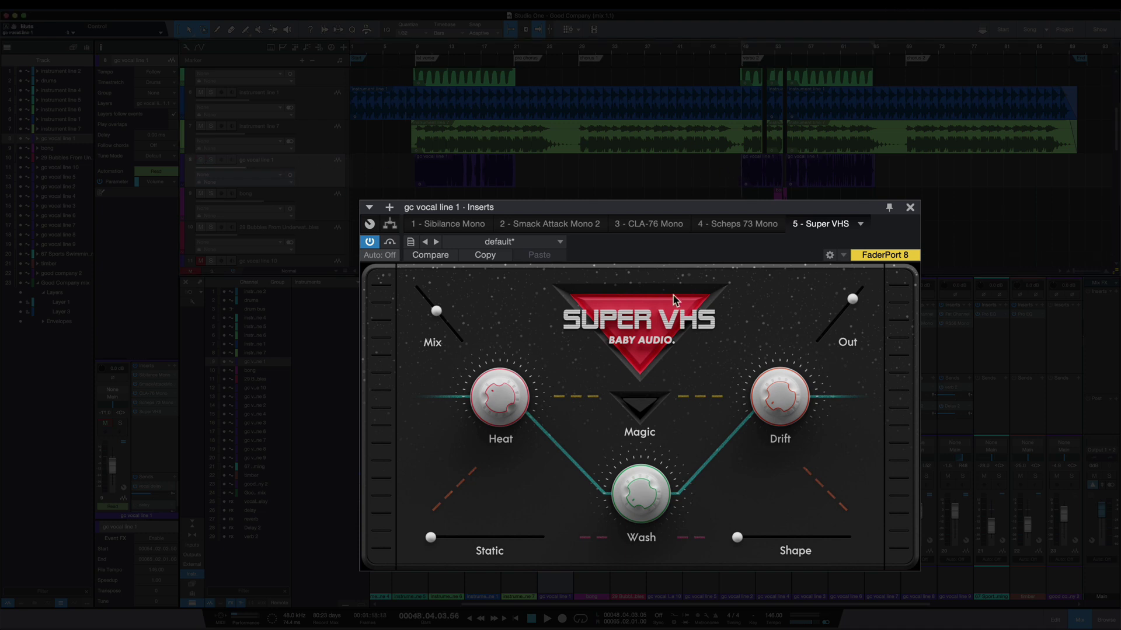
Switch Super VHS's Magic option on and back off
mouse_move(508, 409)
left_click(646, 405)
left_click(647, 406)
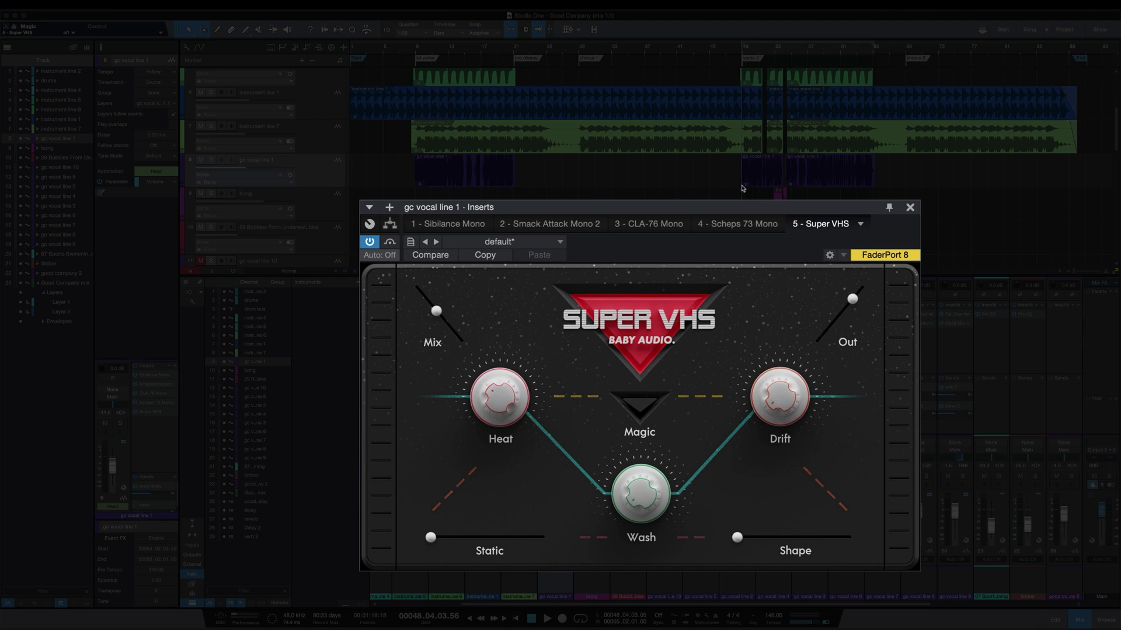
Play verse 2 and compare the lead vocal with Super VHS bypassed and active
key("space")
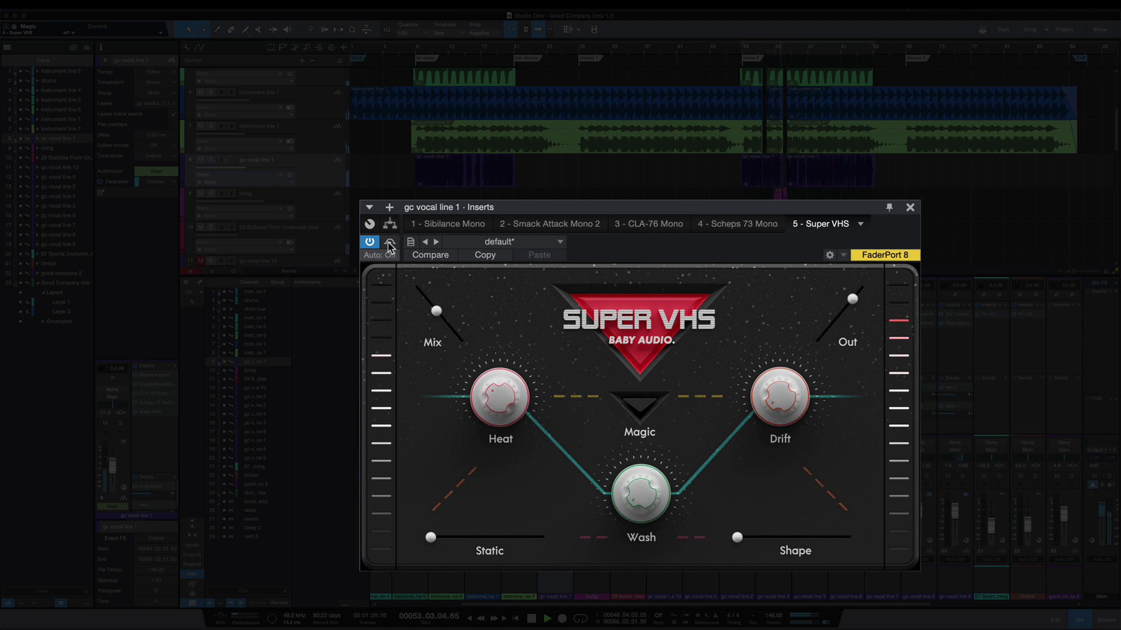
key("space")
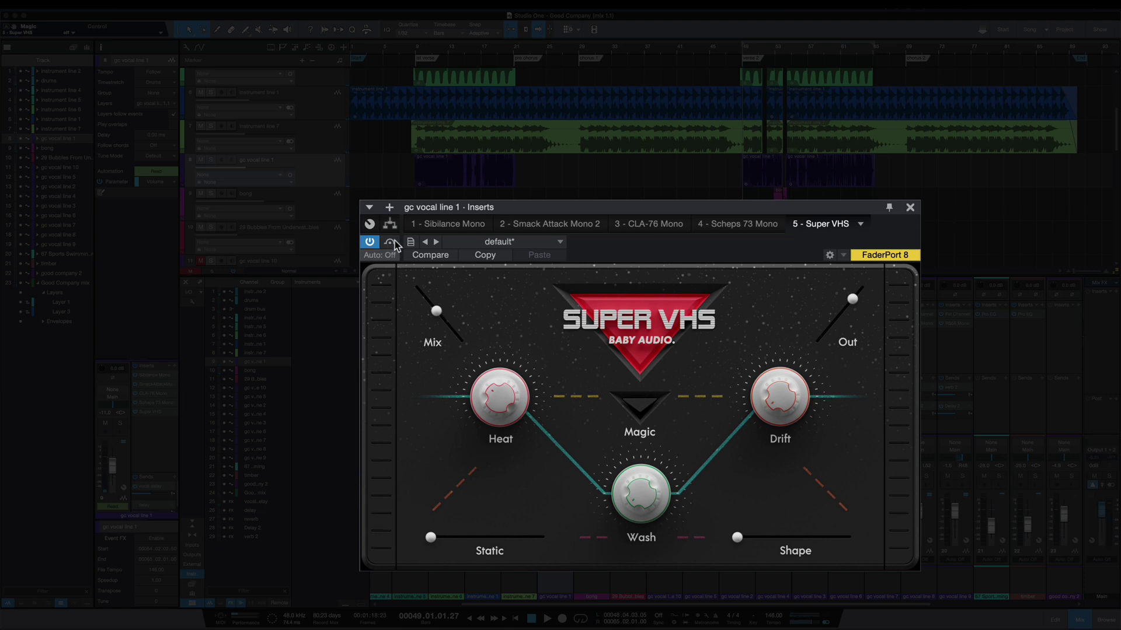
key("space")
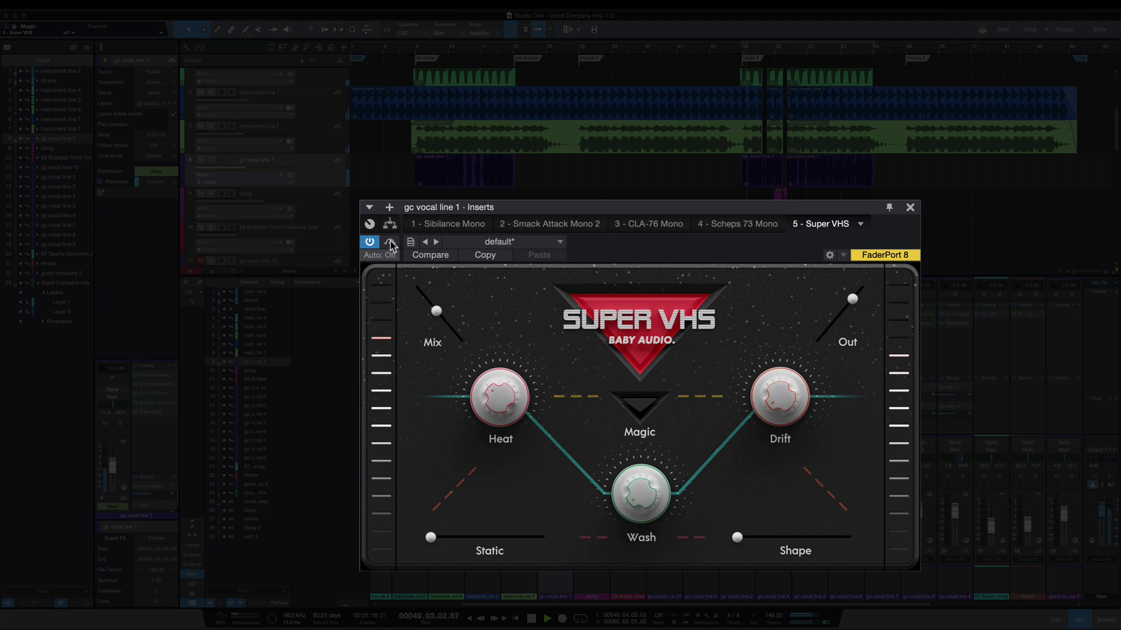
left_click(388, 243)
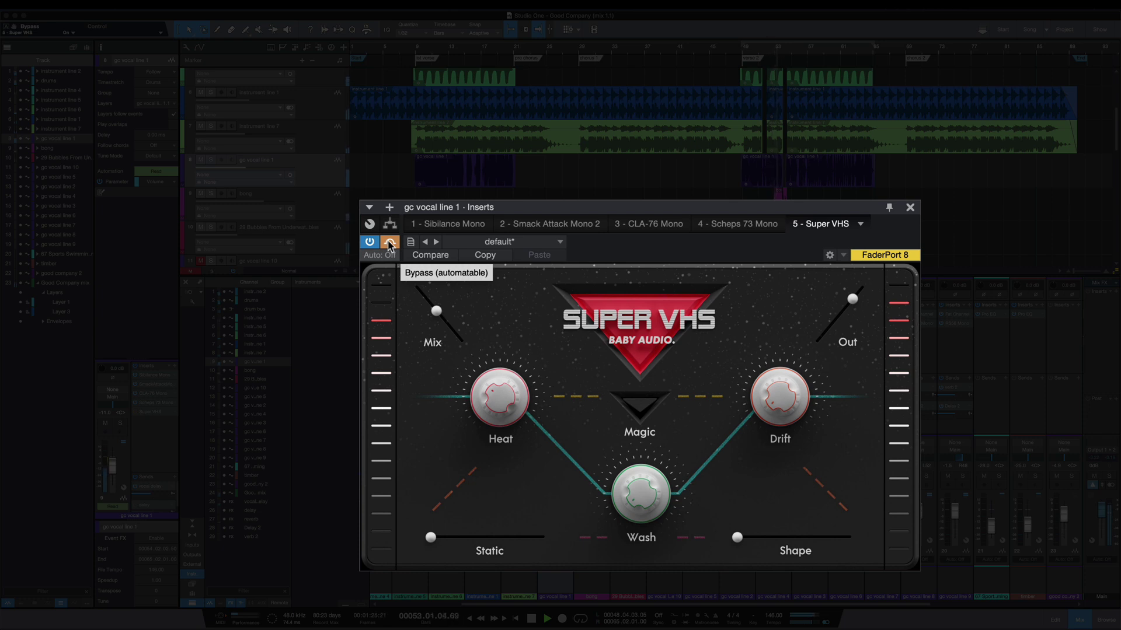
left_click(390, 243)
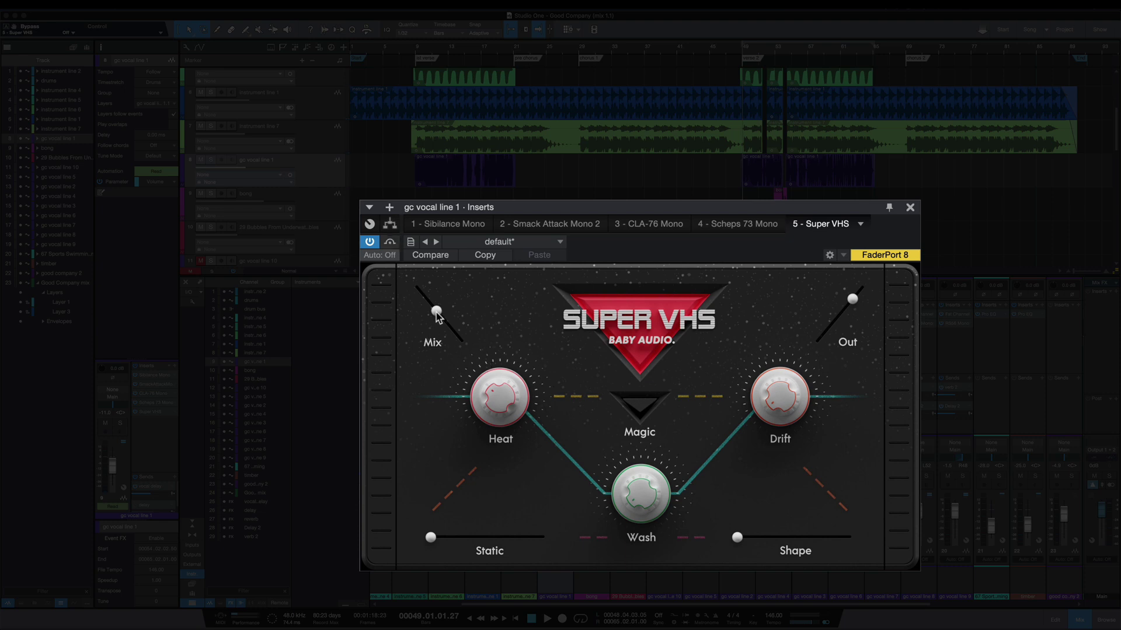
Adjust the Super VHS Mix amount on gc vocal line 1 slightly and close the plugin window
mouse_move(436, 313)
left_mouse_down()
mouse_move(412, 275)
mouse_move(430, 310)
left_mouse_up()
left_click(909, 207)
Open the Comeback Kid insert on the vocal delay channel
scroll(795, 351, "right", 6)
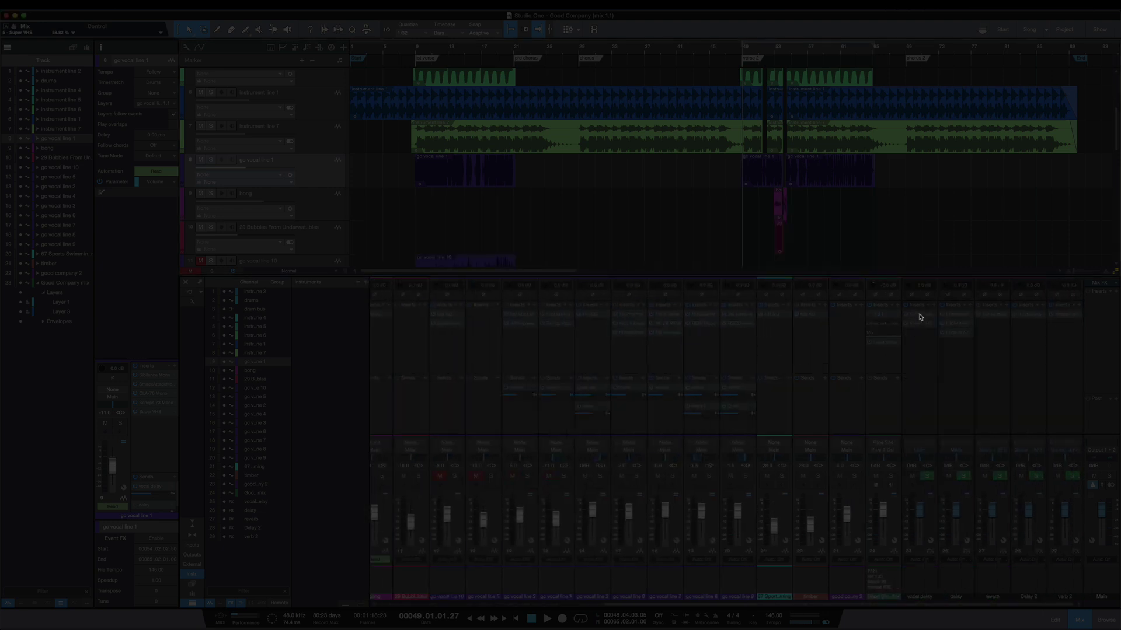
left_click(920, 317)
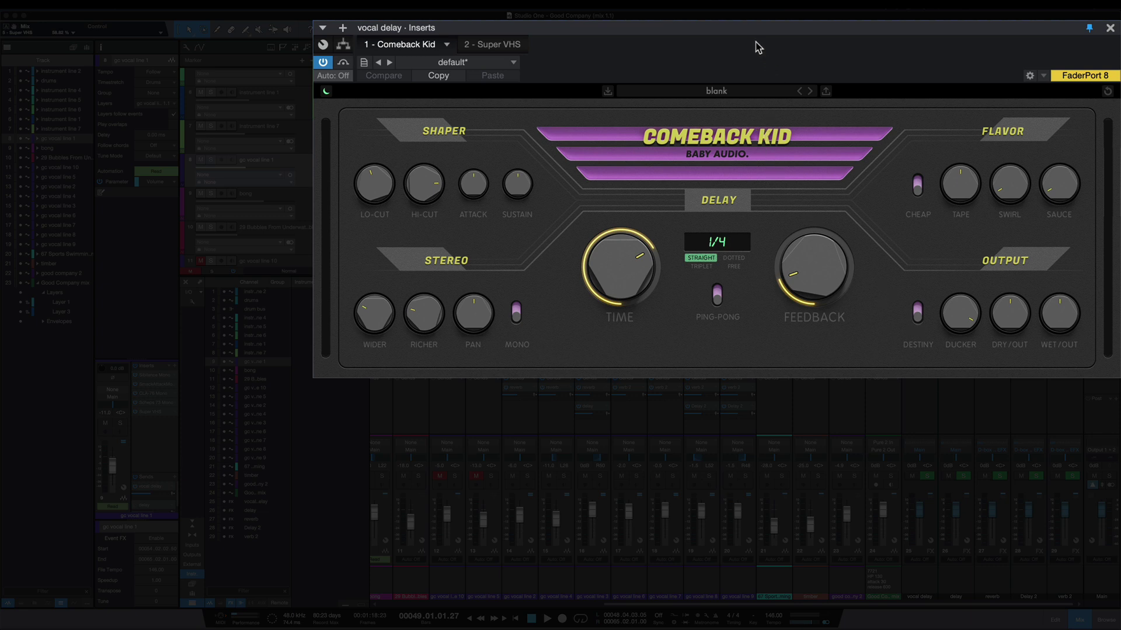
scroll(840, 467, "left", 1)
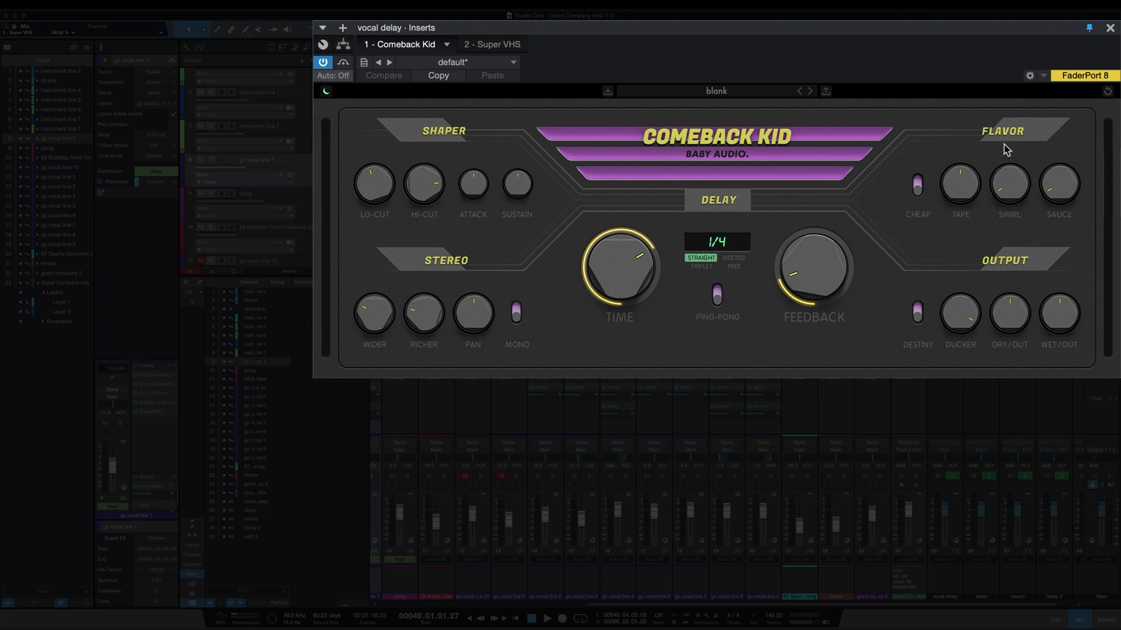
Examine Comeback Kid's Flavor, Output, Stereo, Ping-Pong and Shaper controls, and test the Ducker knob
mouse_move(963, 206)
mouse_move(1011, 208)
mouse_move(1074, 200)
mouse_move(961, 331)
left_click_drag(960, 330, 962, 321)
mouse_move(404, 317)
mouse_move(481, 323)
mouse_move(516, 318)
mouse_move(715, 301)
mouse_move(508, 193)
mouse_move(418, 194)
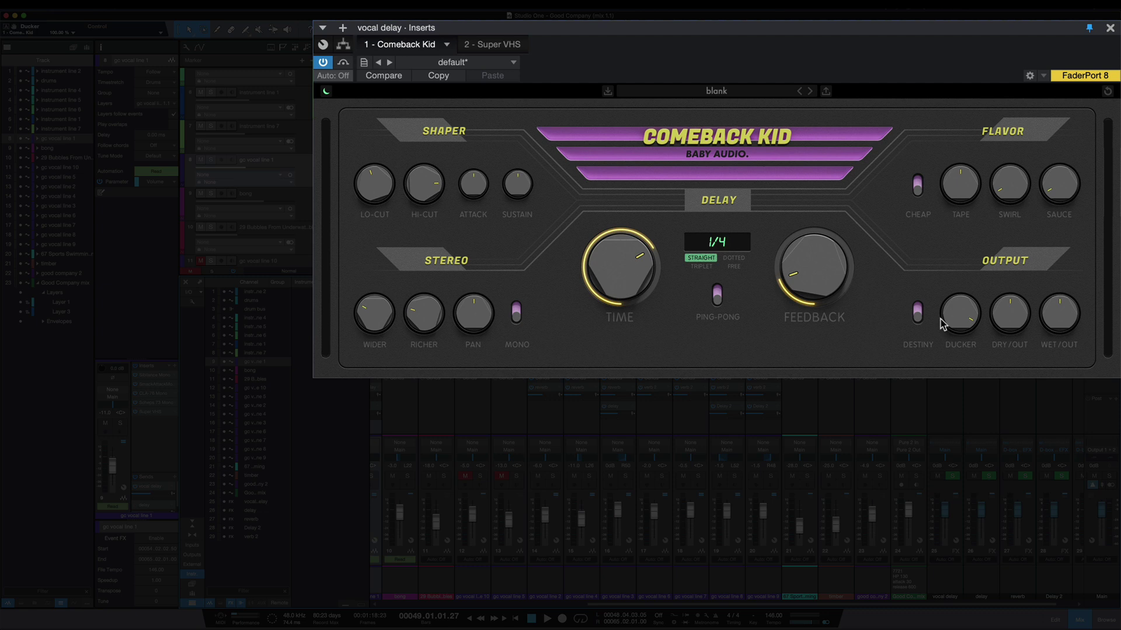
Play the song from bar 49 to hear the vocal delay with Comeback Kid active, and stop playback
key("space")
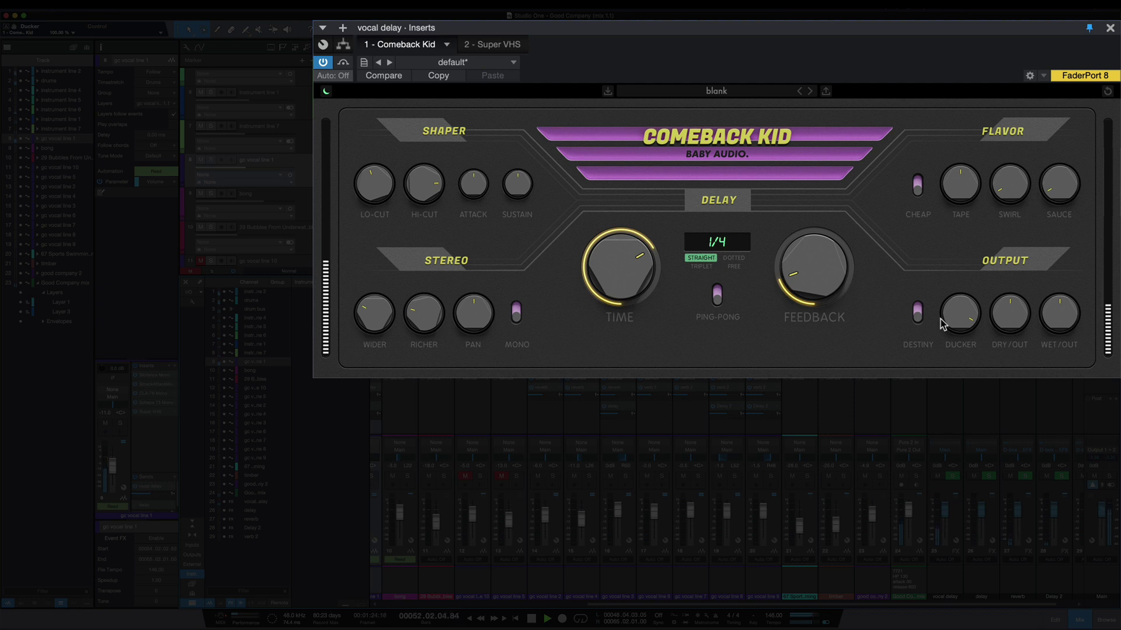
key("space")
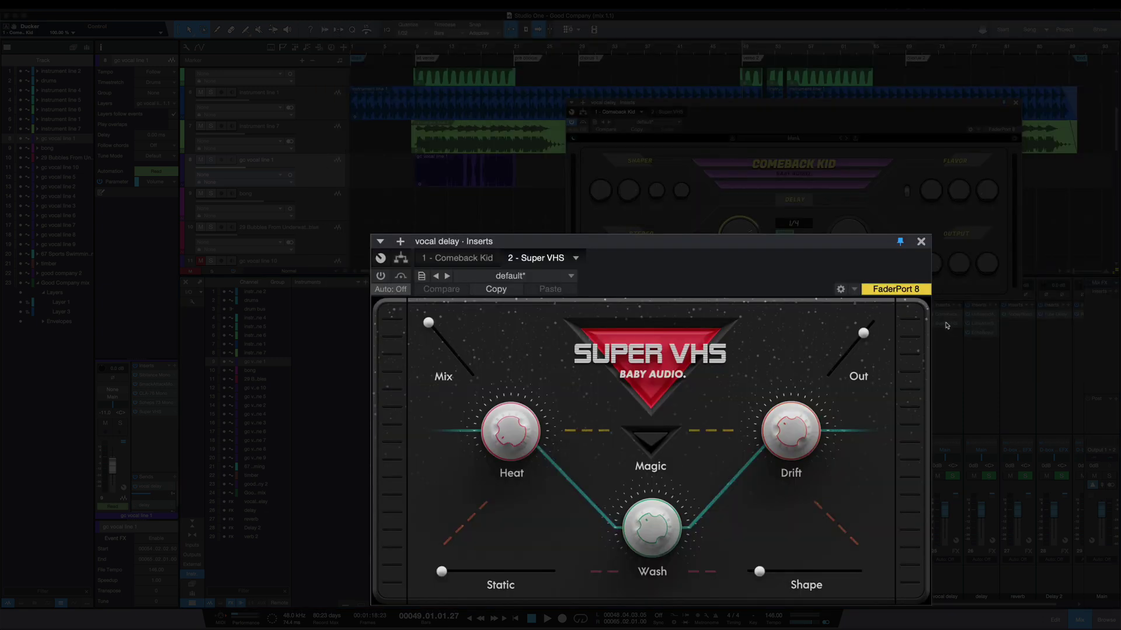
Activate Super VHS on the vocal delay channel and play the section from bar 49 to hear its effect
left_click(382, 275)
key("space")
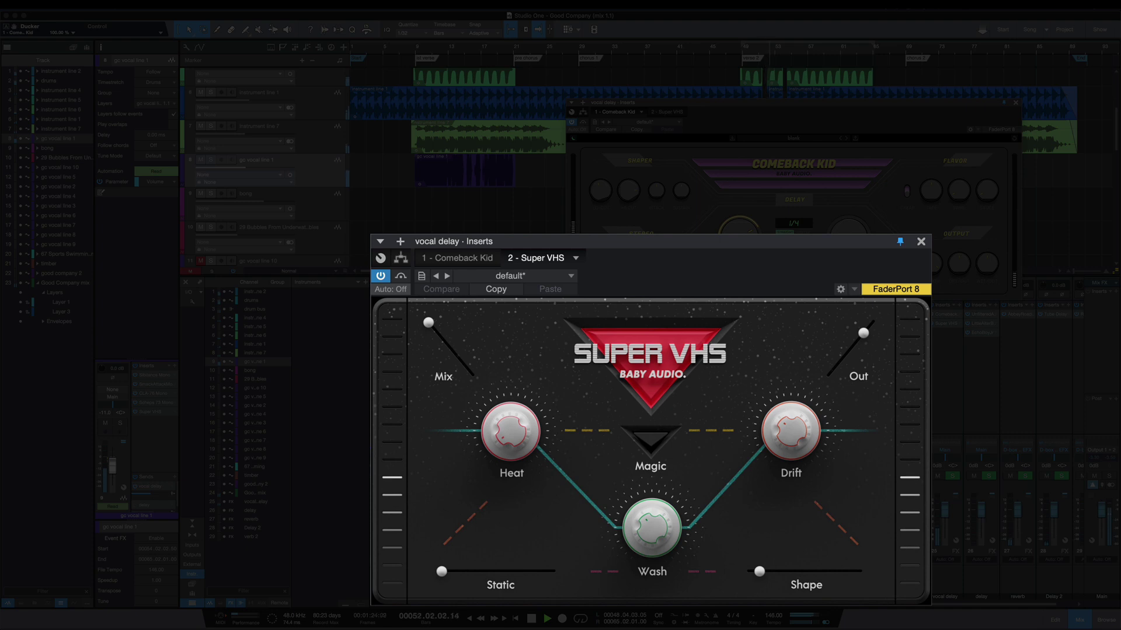
key("space")
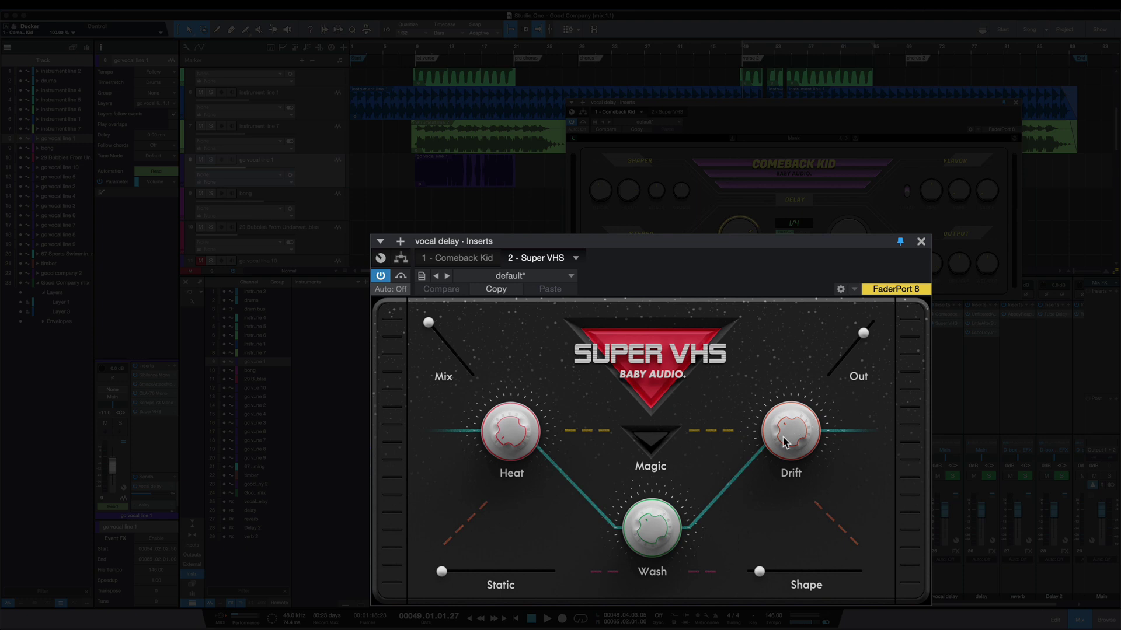
Raise Super VHS's Shape amount to about halfway on the vocal delay and audition the section from bar 49
left_click(510, 443)
left_click_drag(761, 575, 812, 577)
key("space")
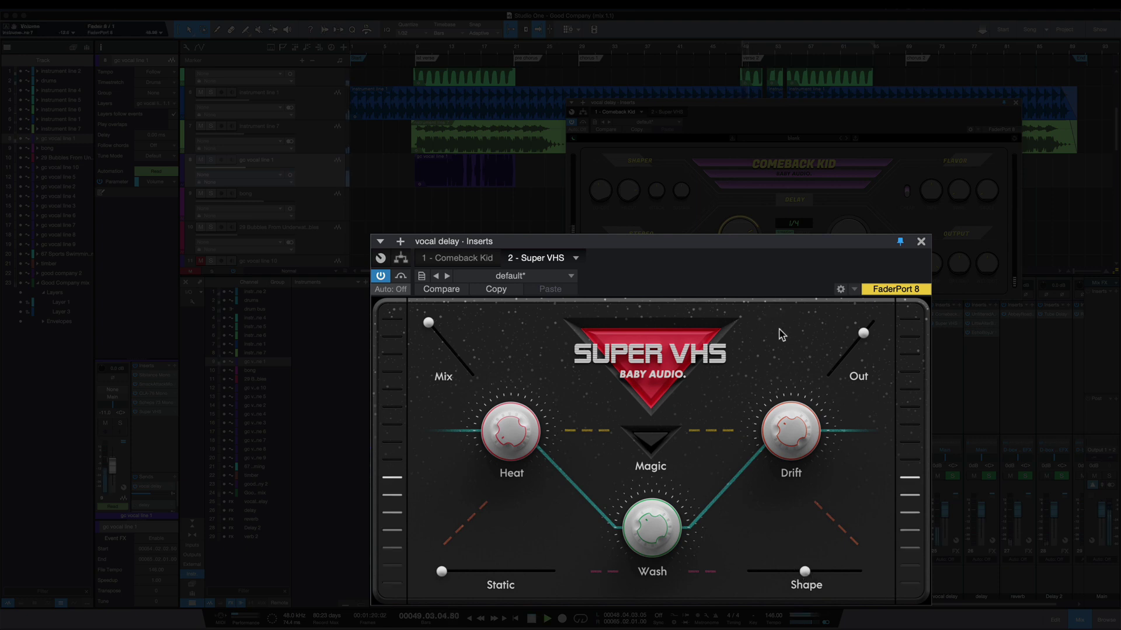
key("space")
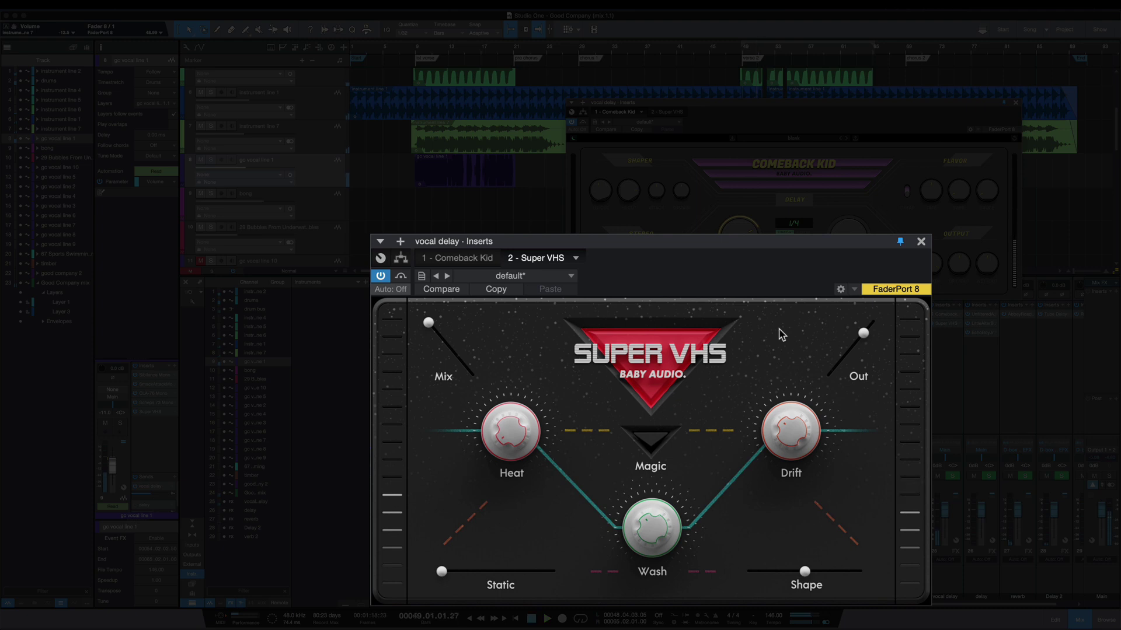